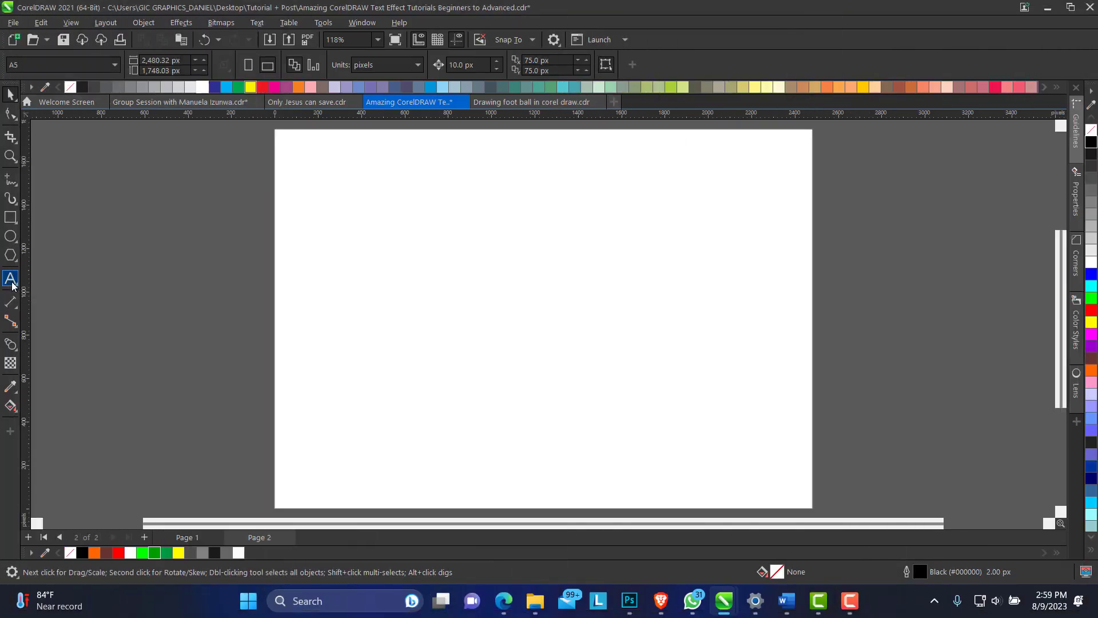
Add a text object on the page reading 'BOTTOM' in capital letters.
click(11, 280)
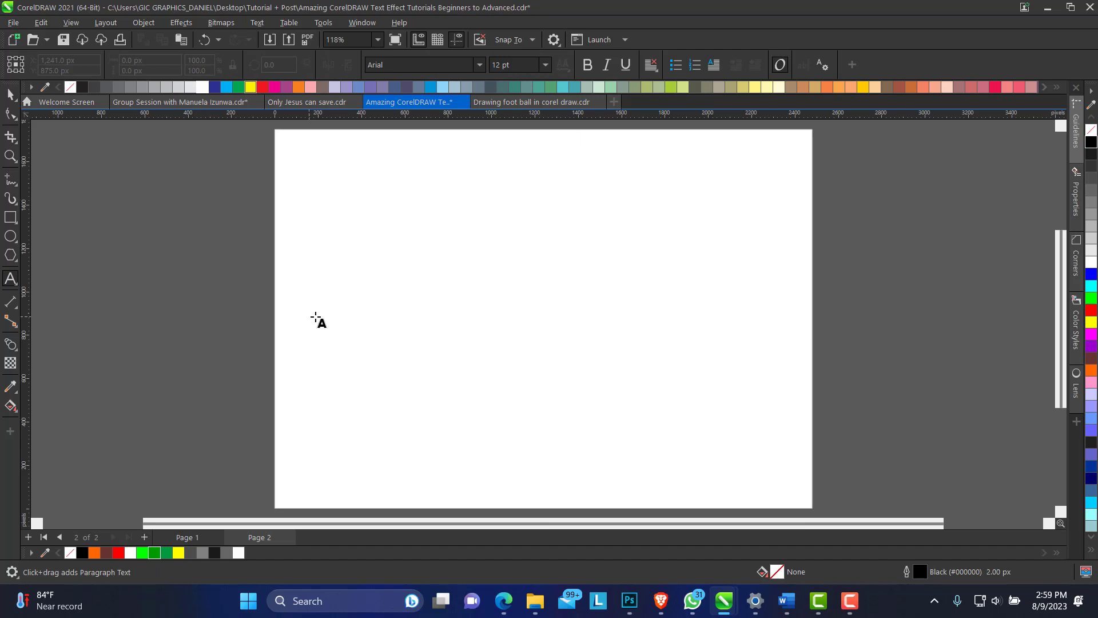
click(380, 339)
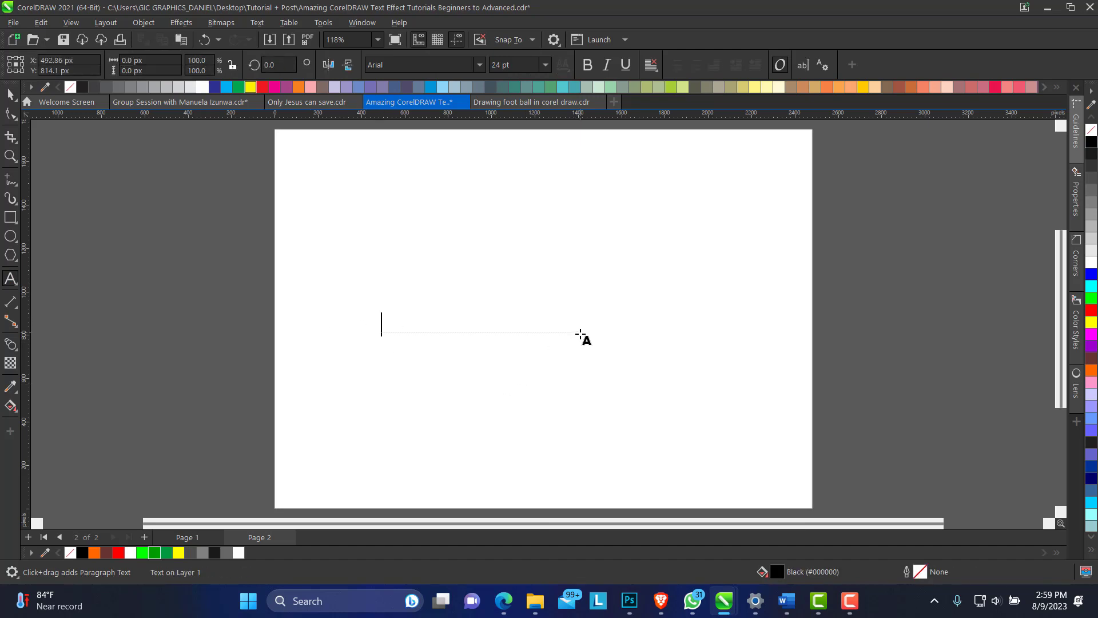
key(Caps_Lock)
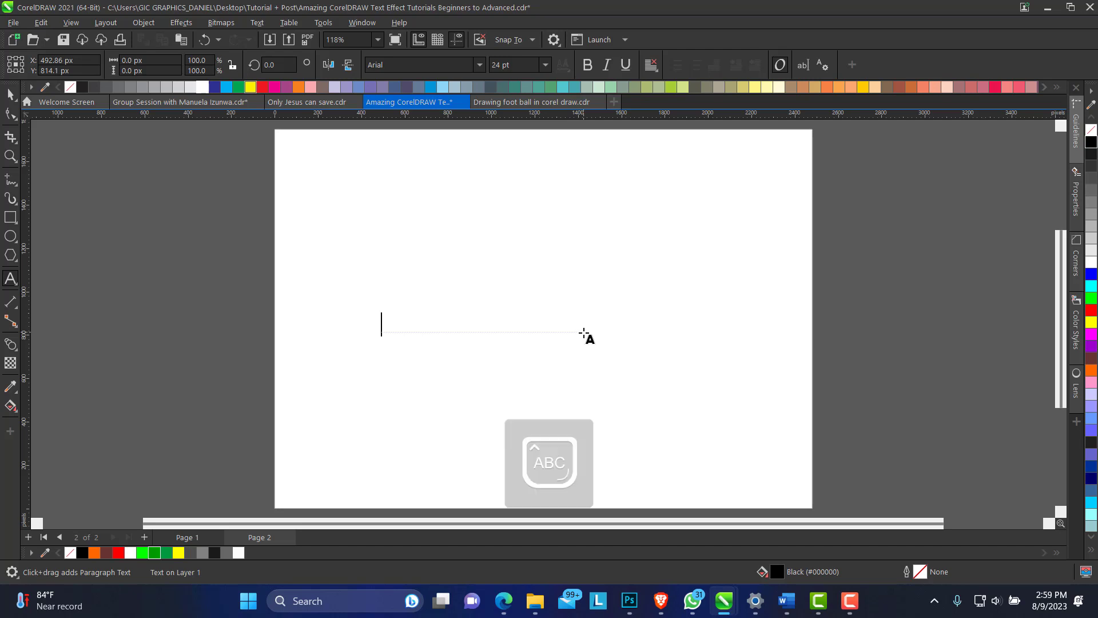
text(BOT)
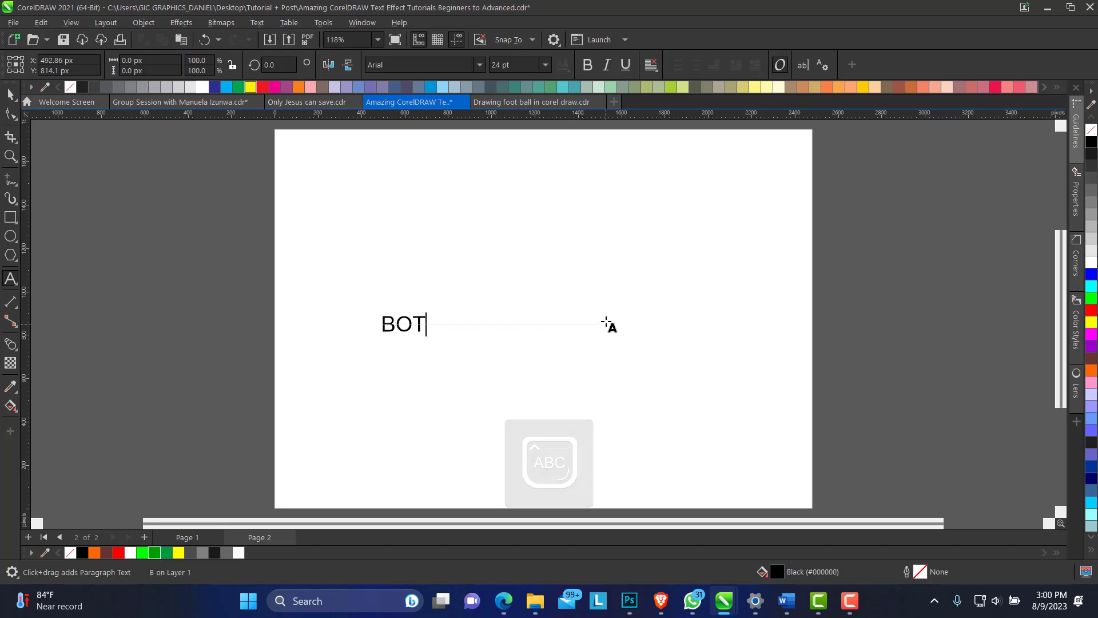
text(TOM)
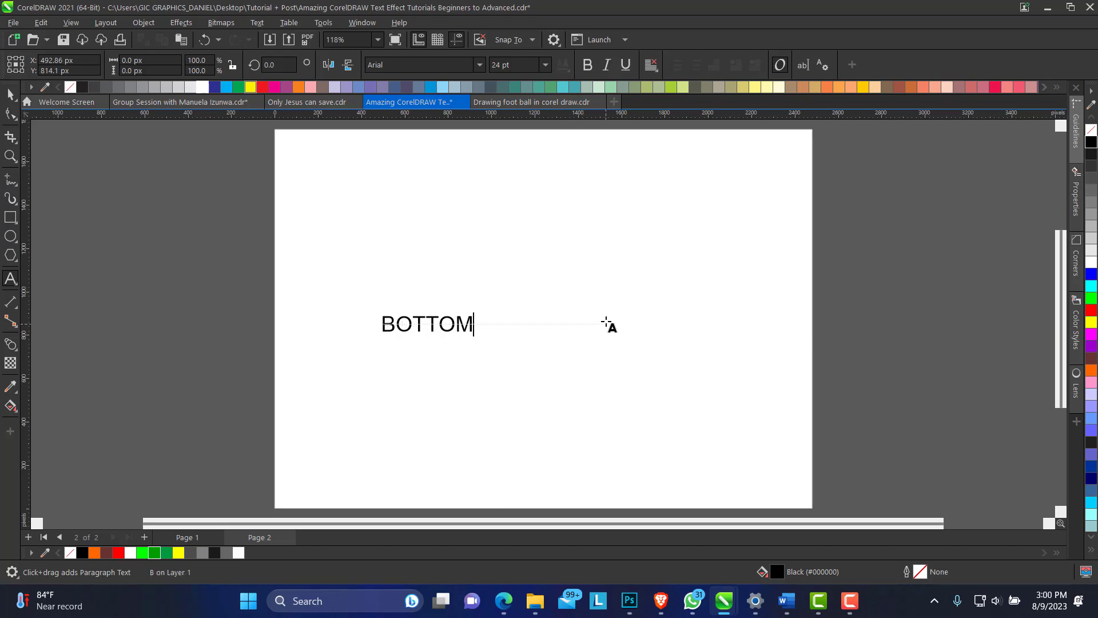
key(Escape)
Apply Franklin Gothic Heavy to BOTTOM, enlarge it to about 86 pt and centre it.
click(8, 97)
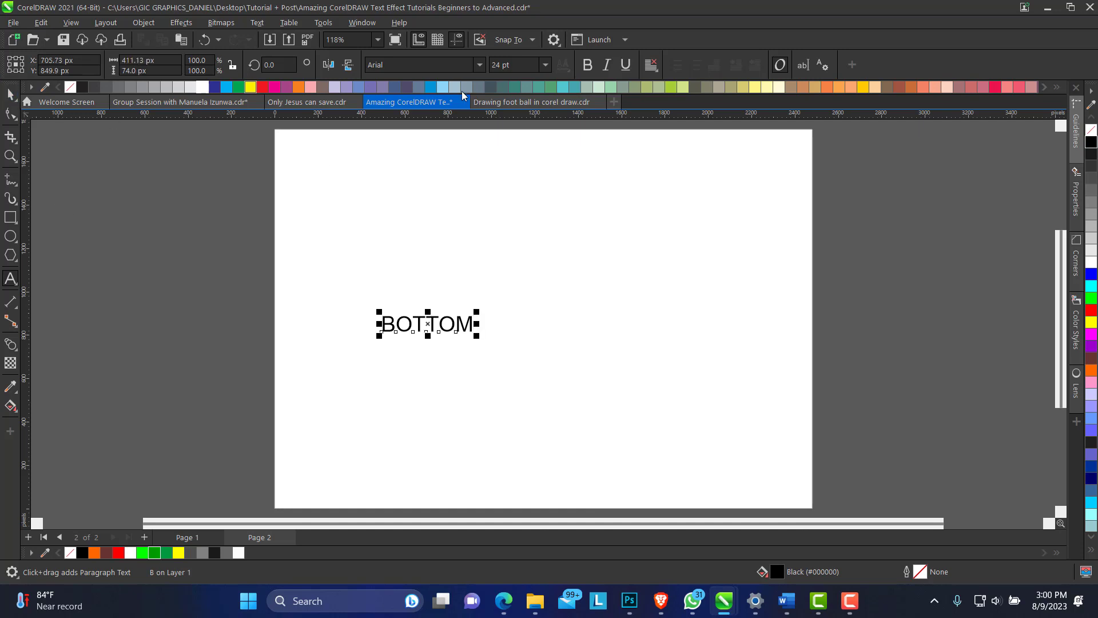
click(480, 64)
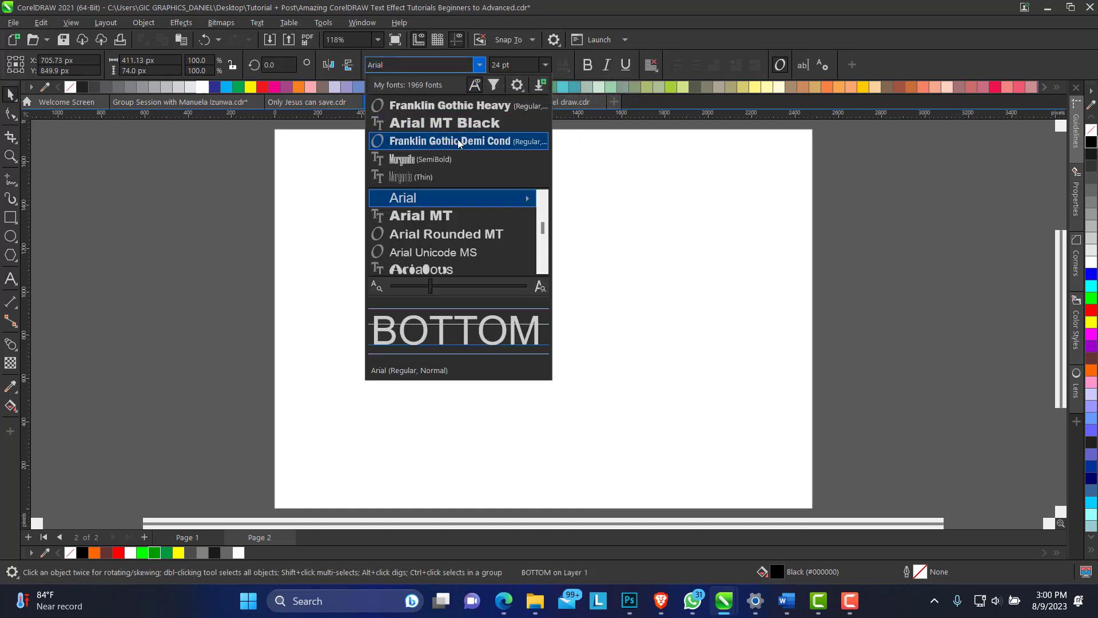
click(475, 108)
drag(466, 341, 569, 355)
drag(496, 314, 615, 321)
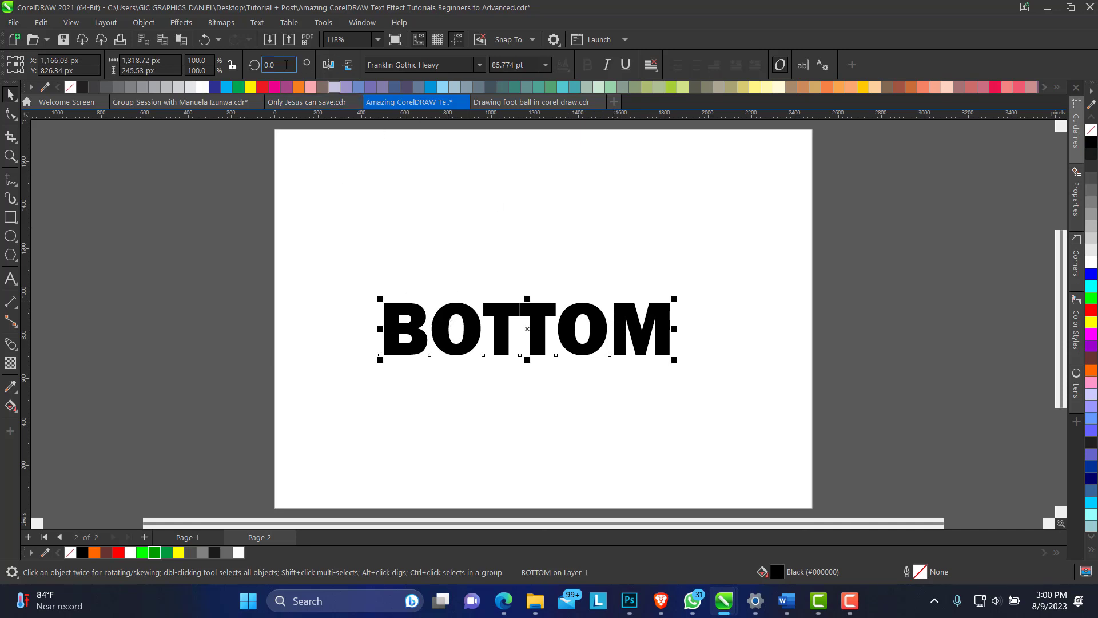
Rotate BOTTOM diagonally down to the right, to about 334°, after undoing a 315° try.
key(ctrl+a)
key(Return)
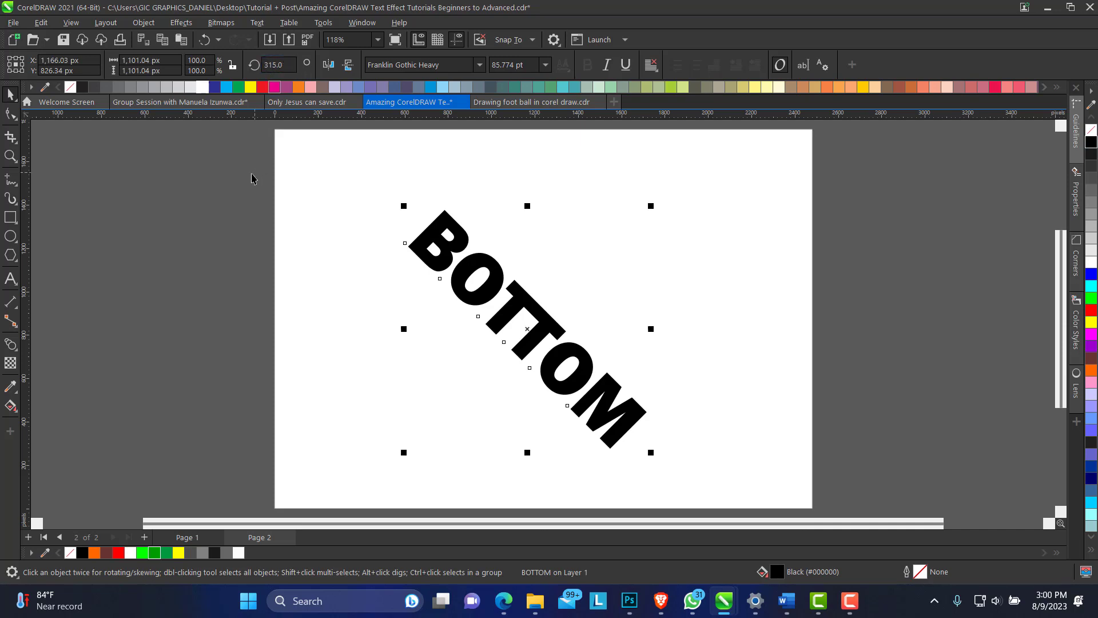
key(ctrl+z)
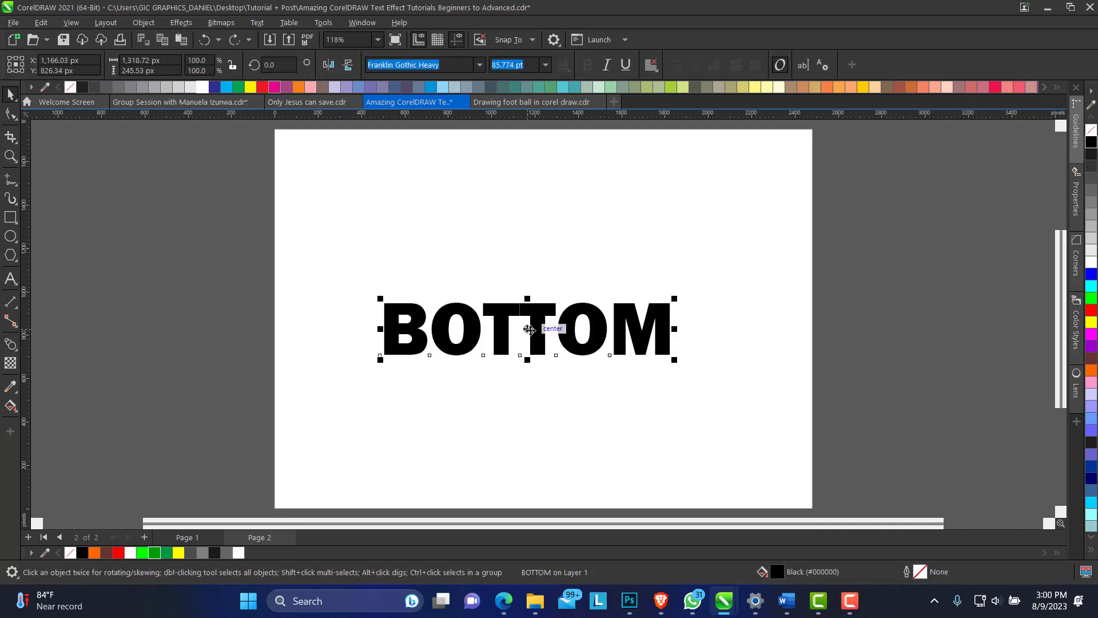
click(529, 331)
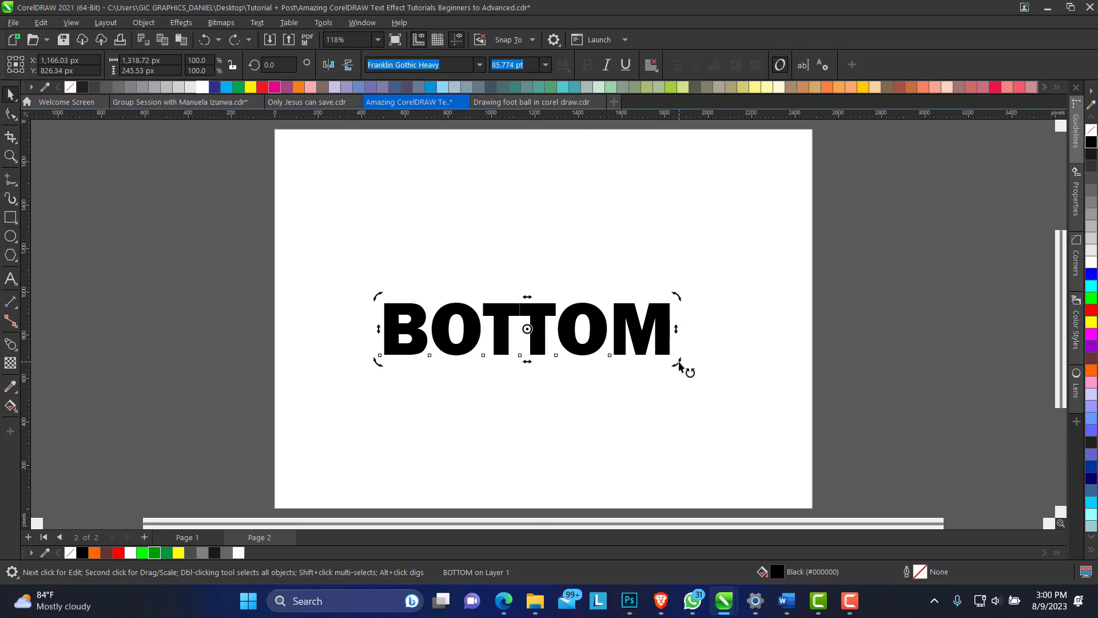
drag(687, 372, 579, 417)
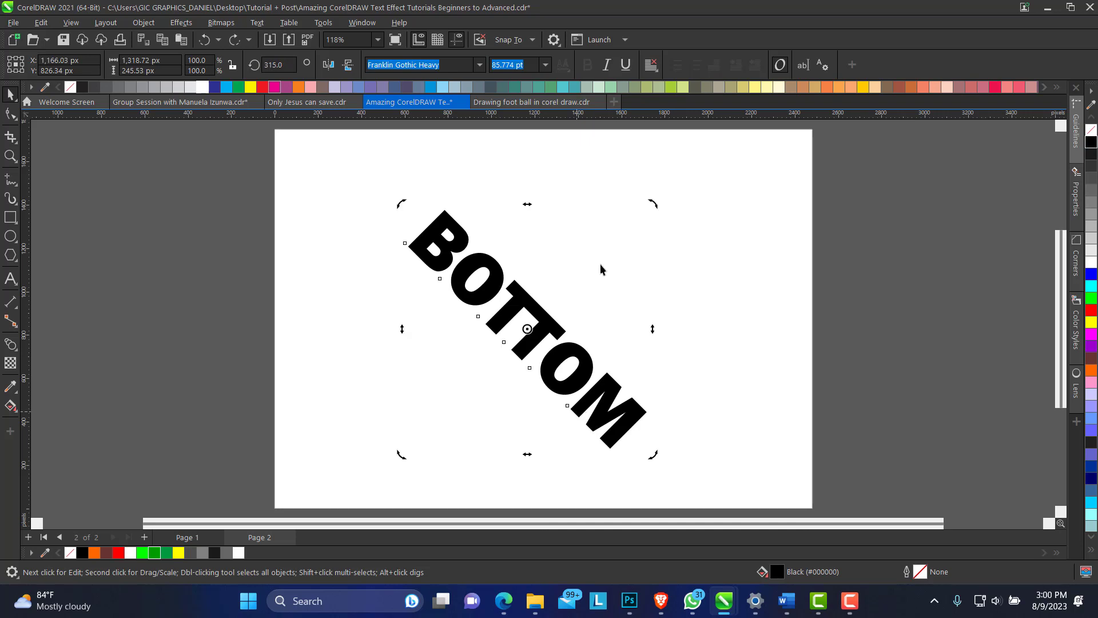
Squash BOTTOM vertically into a flat slant and move it up toward the page centre.
click(496, 280)
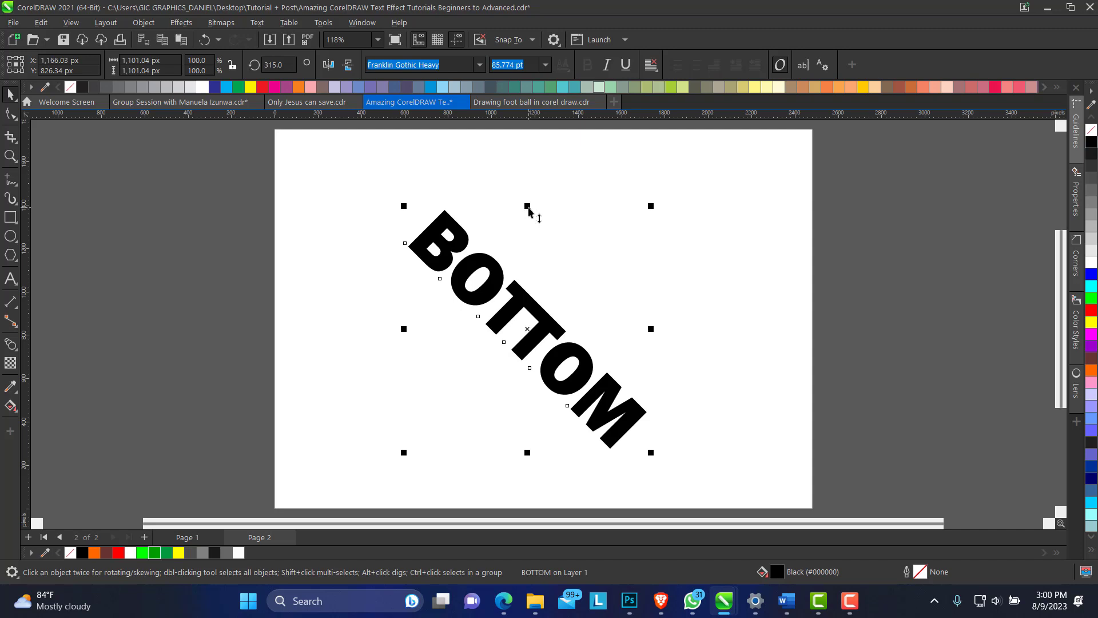
drag(529, 208, 571, 321)
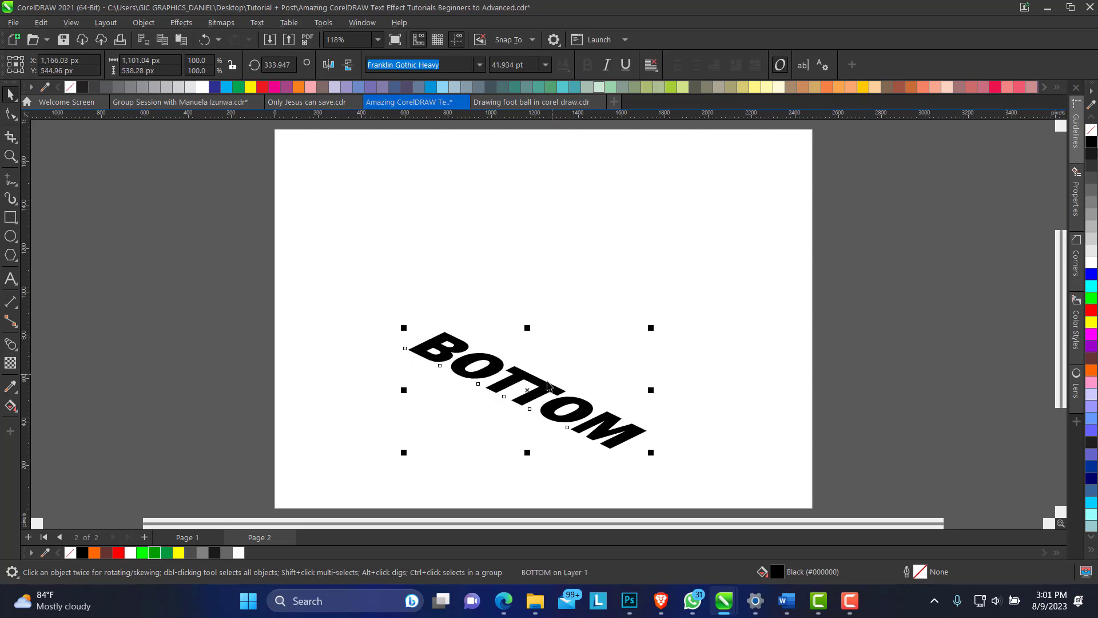
drag(548, 384, 545, 335)
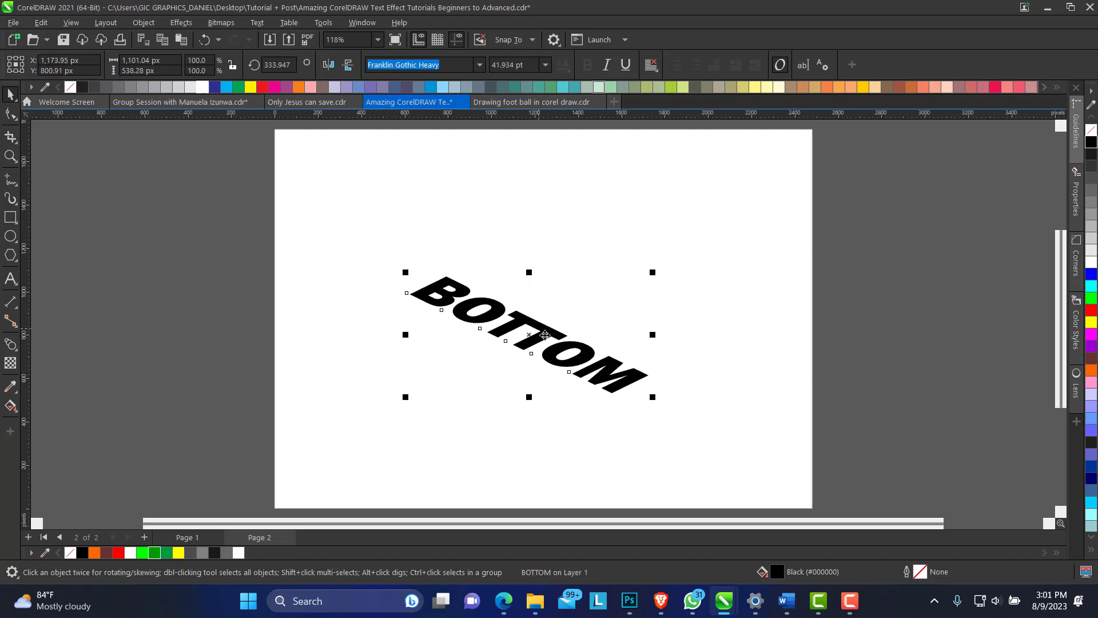
Remove BOTTOM's fill and give it a black 4.0 px outline.
right_click(1091, 141)
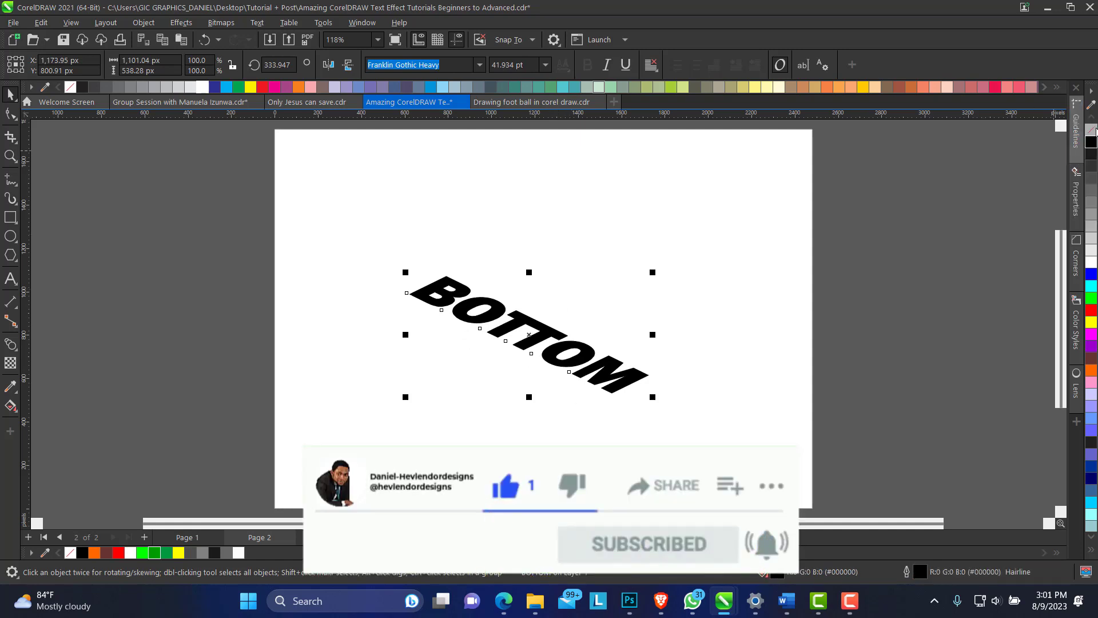
click(1091, 130)
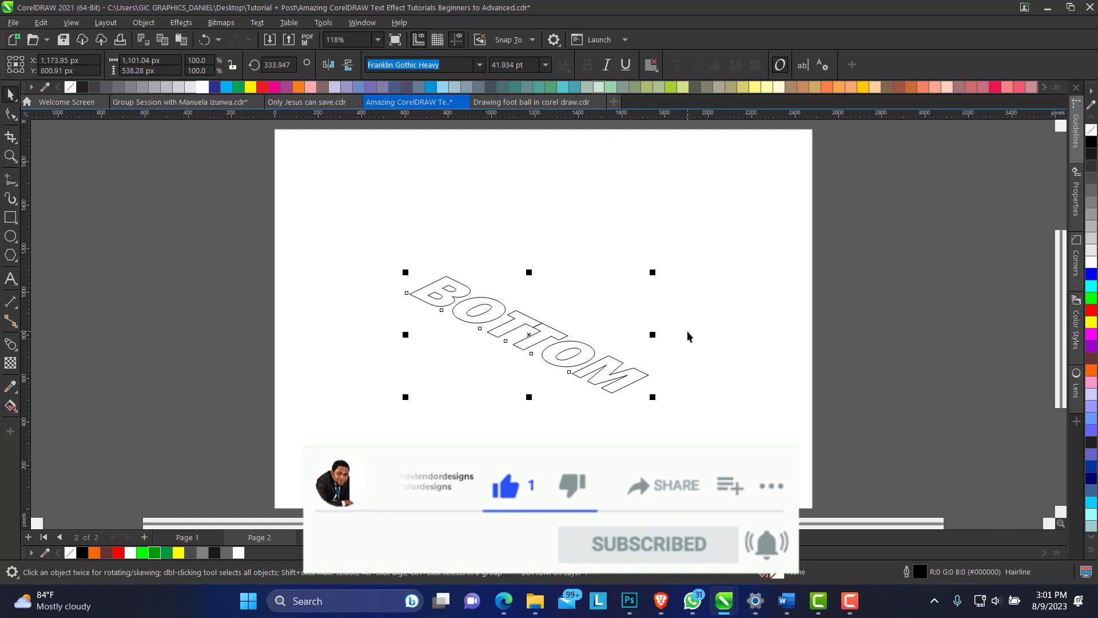
key(F12)
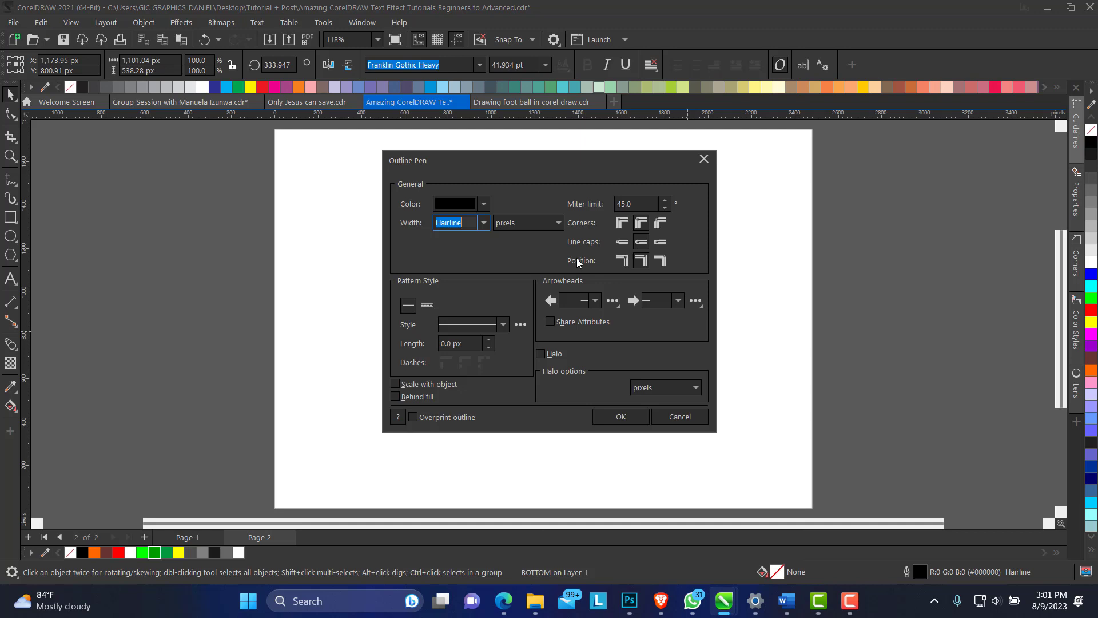
click(484, 223)
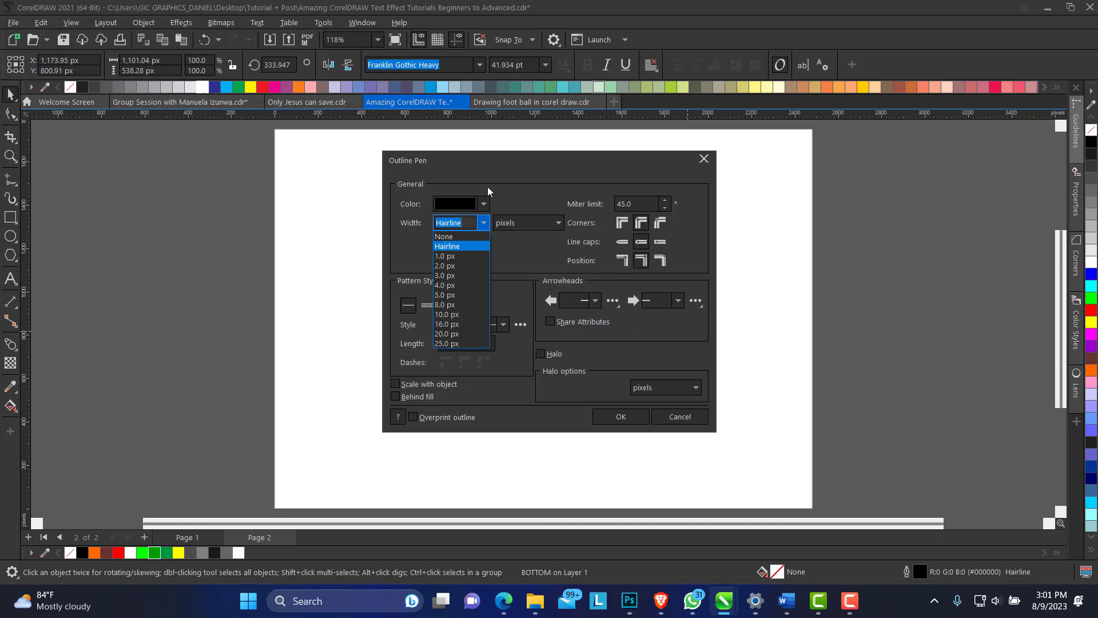
click(463, 285)
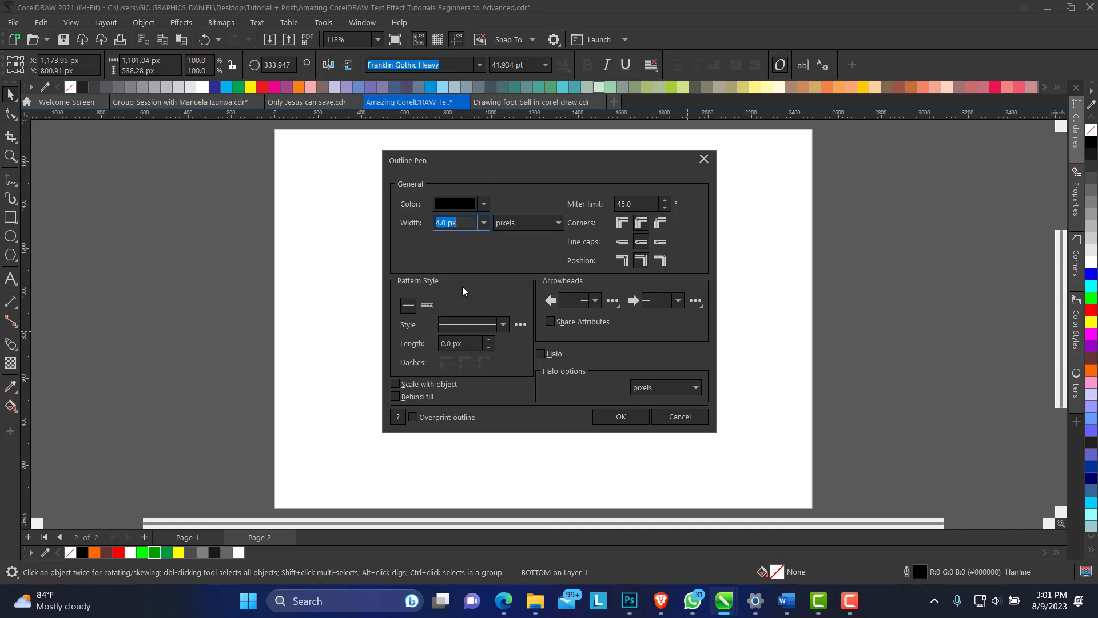
click(621, 417)
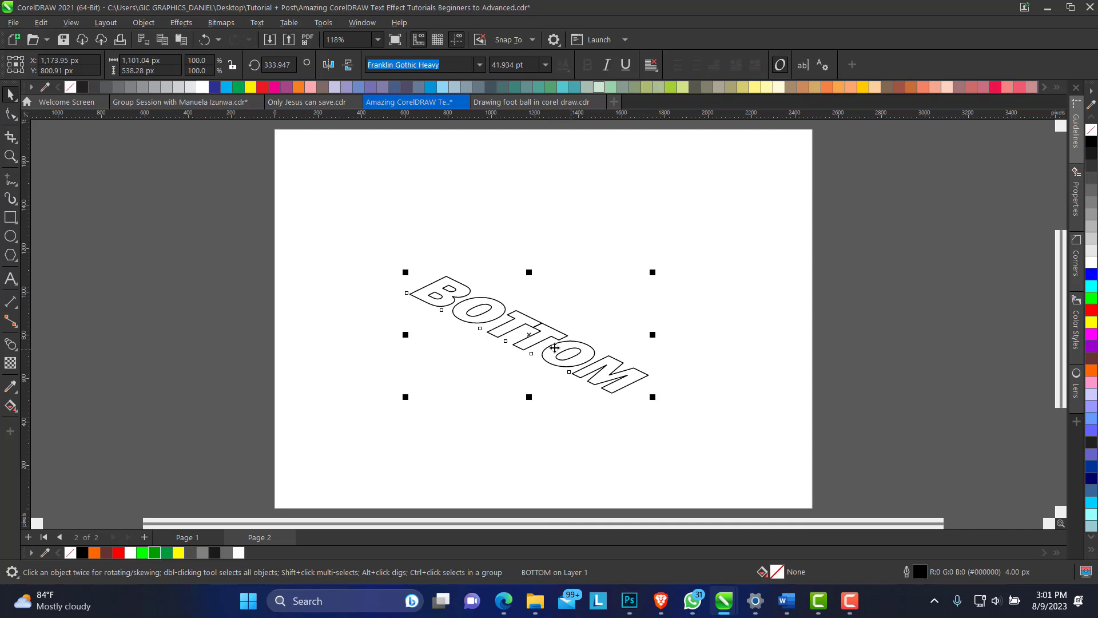
Duplicate BOTTOM twice: one copy offset up-right, another placed off the page to the right.
drag(530, 337, 546, 279)
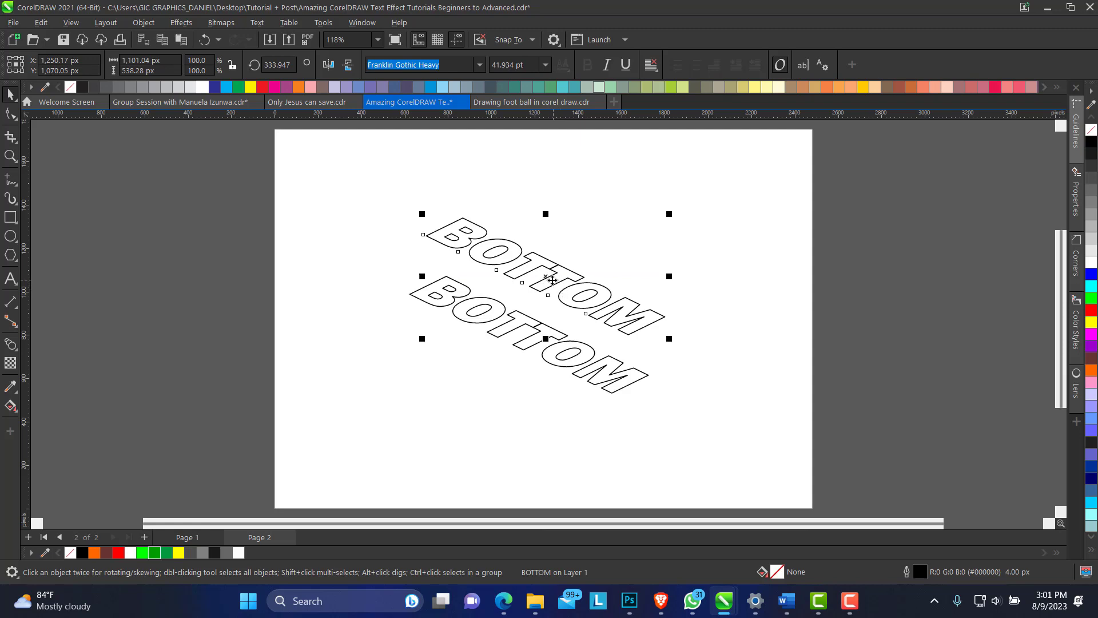
drag(552, 280, 907, 270)
click(550, 284)
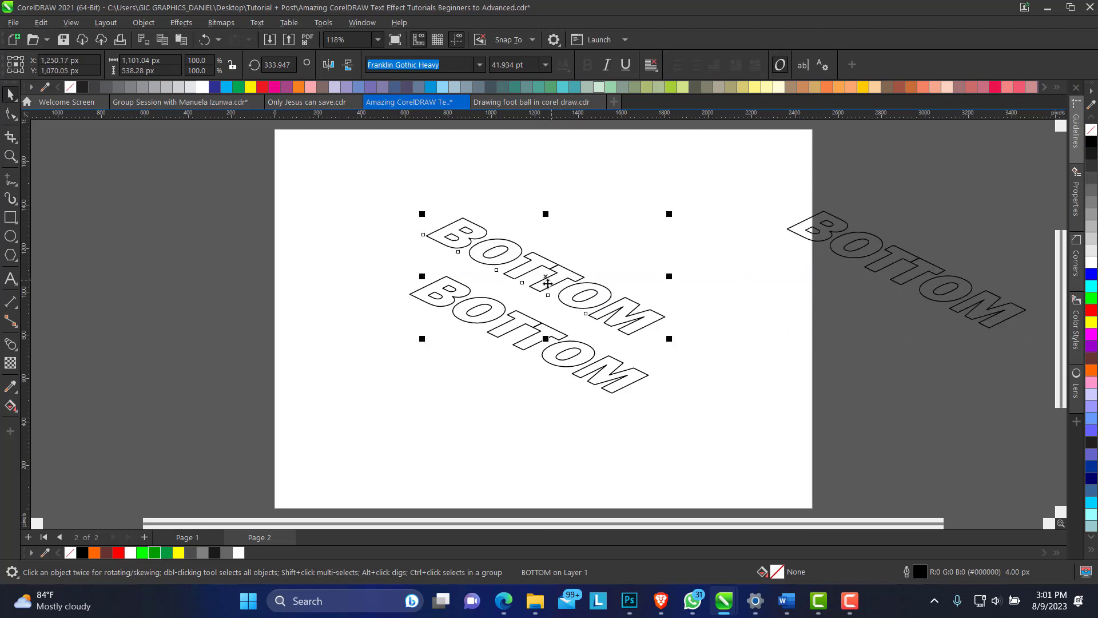
Give the lower BOTTOM copy a dark green outline, keeping the upper copy bright green.
click(511, 327)
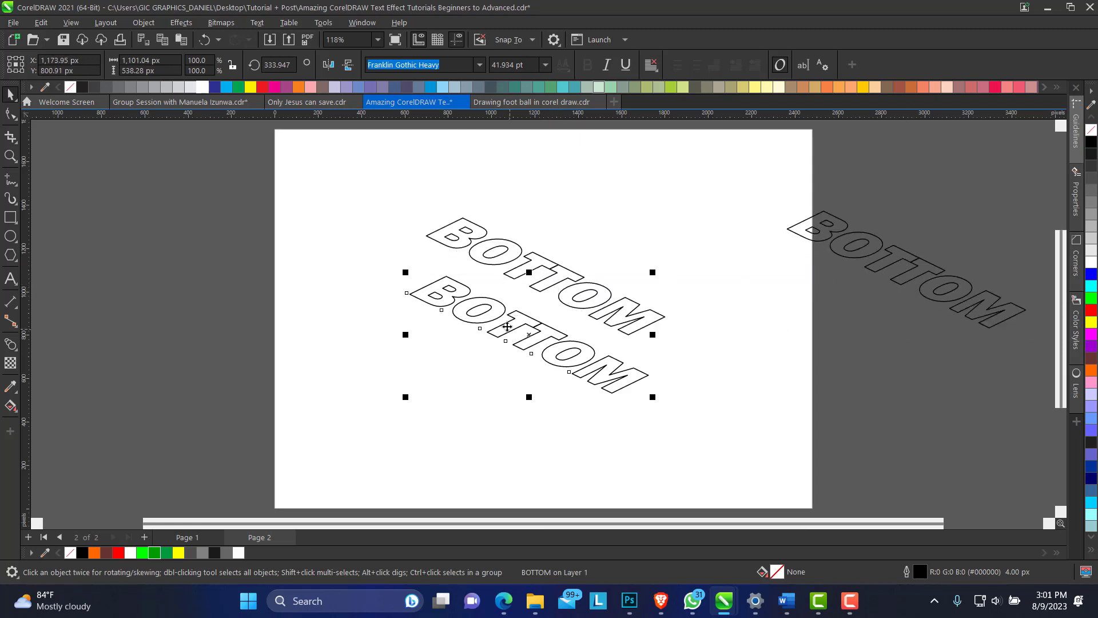
right_click(154, 556)
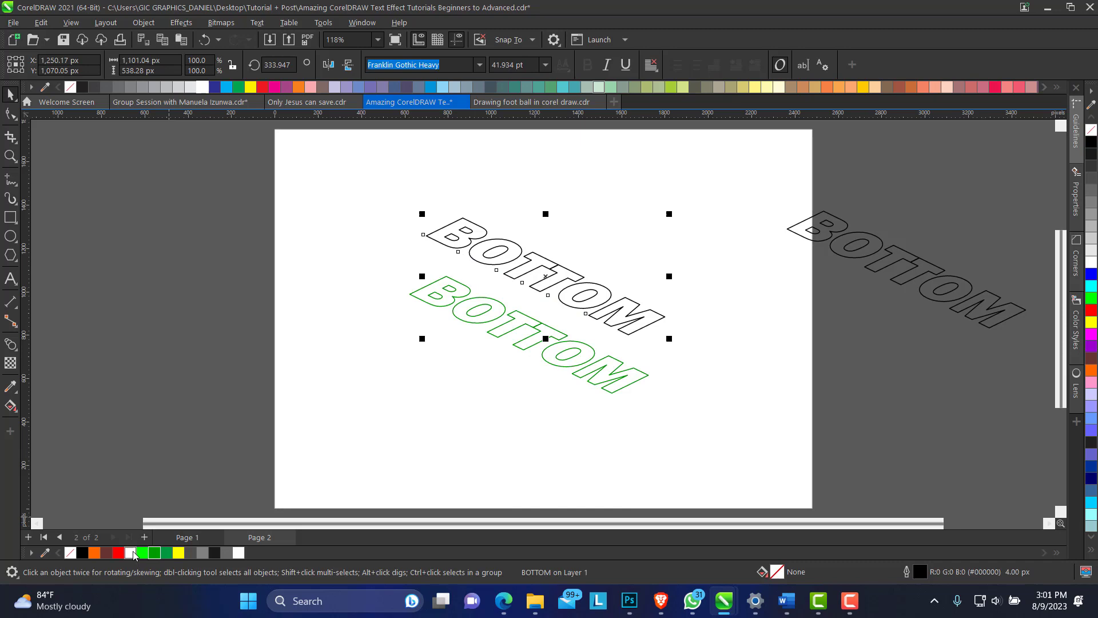
key(Tab)
click(387, 226)
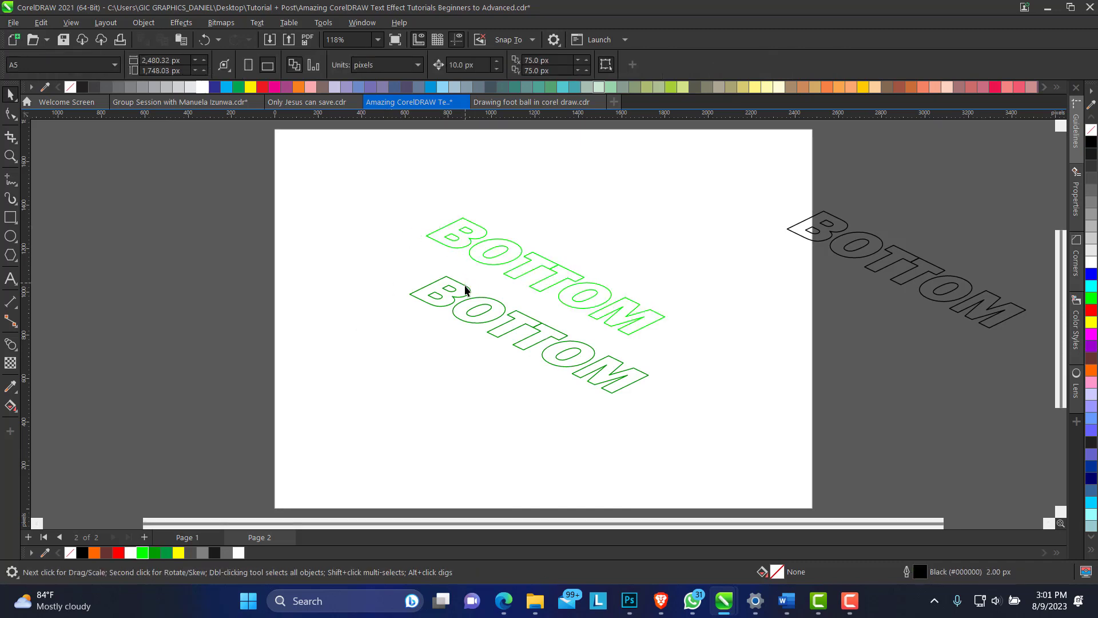
Blend the lower dark green BOTTOM into the upper bright green copy as a slanted extrusion.
click(462, 294)
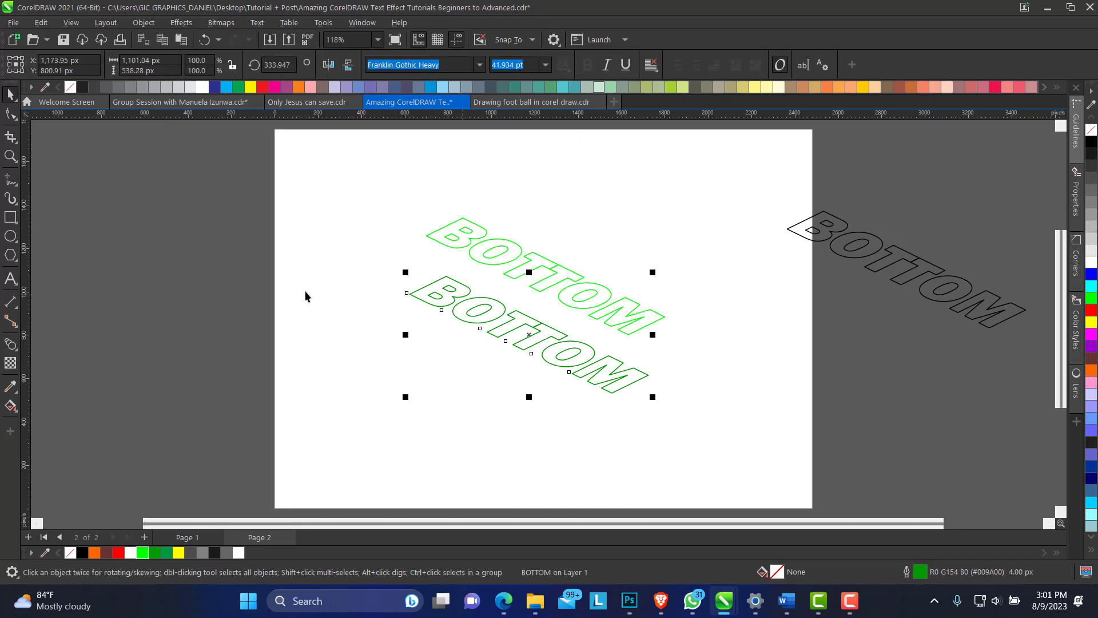
click(10, 347)
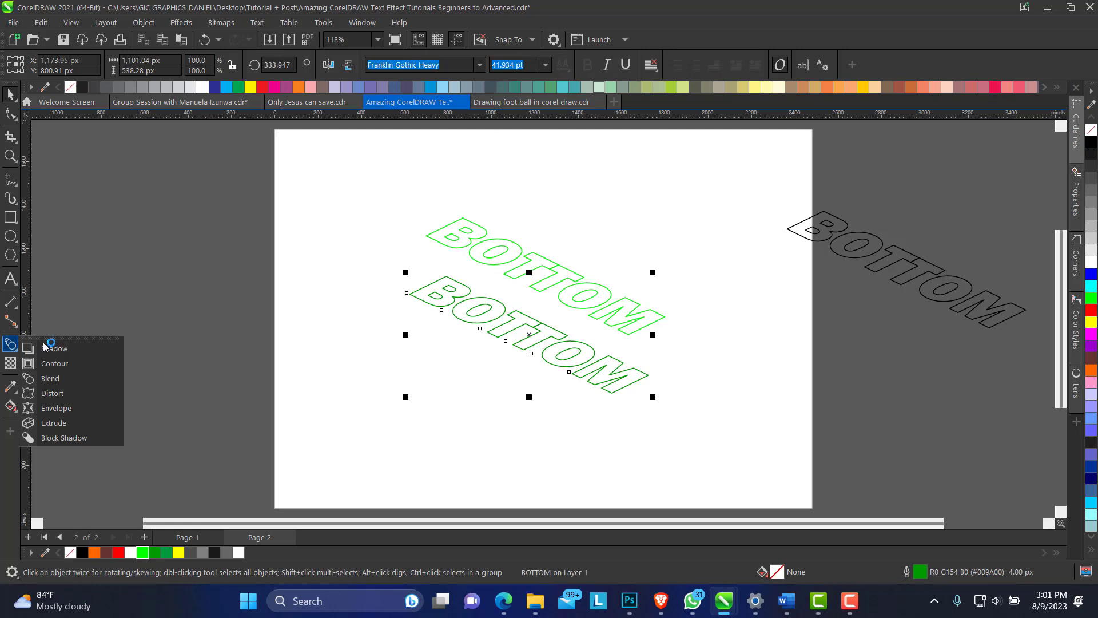
click(68, 379)
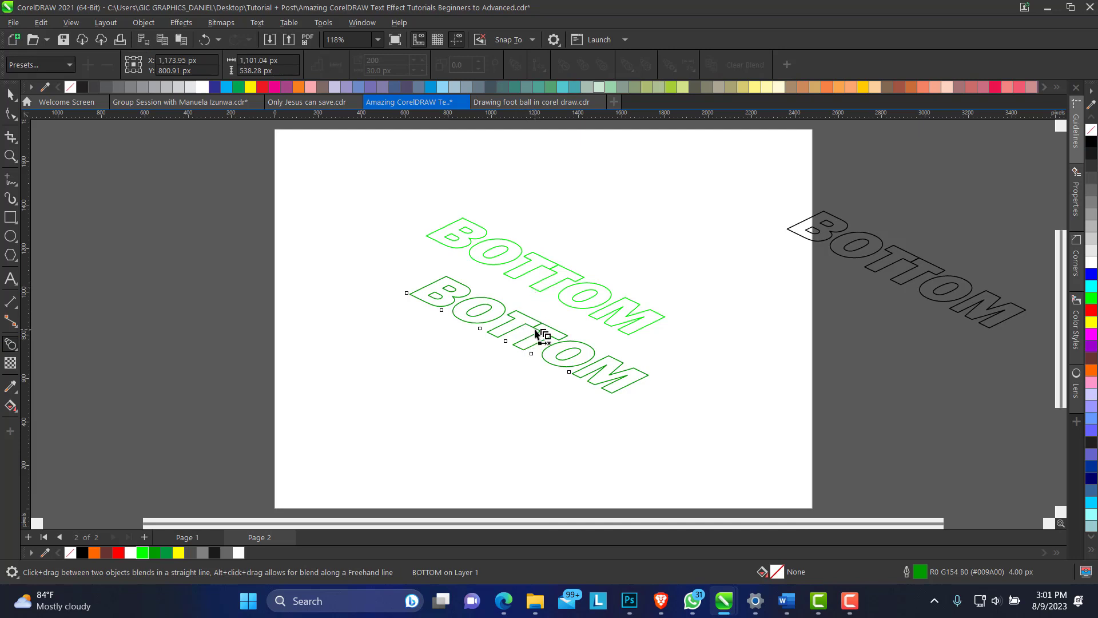
drag(529, 334, 535, 291)
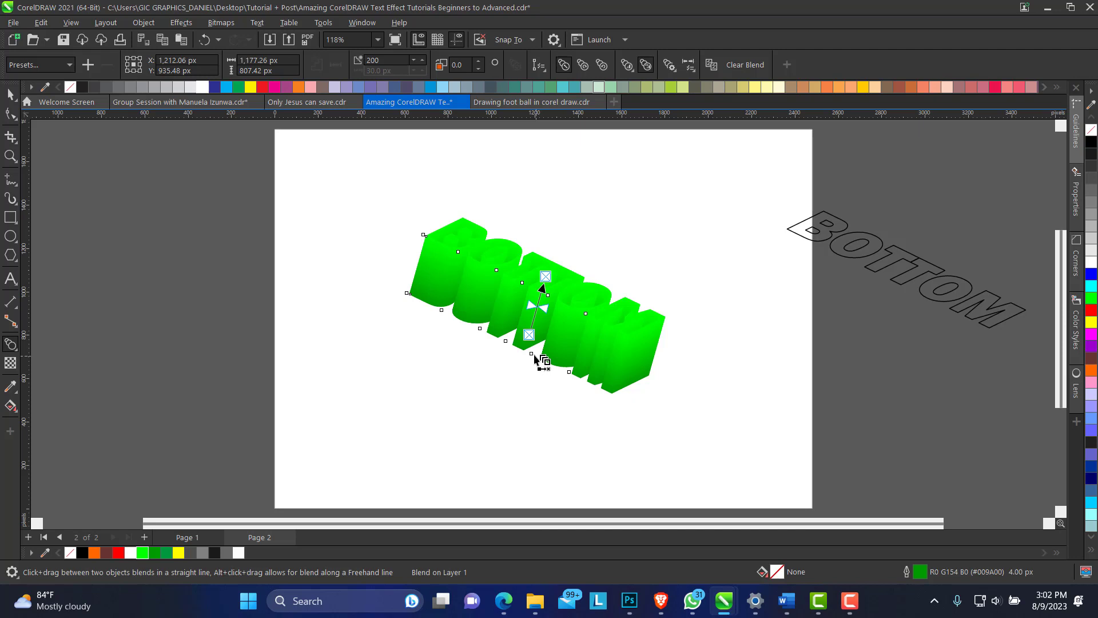
drag(528, 334, 547, 318)
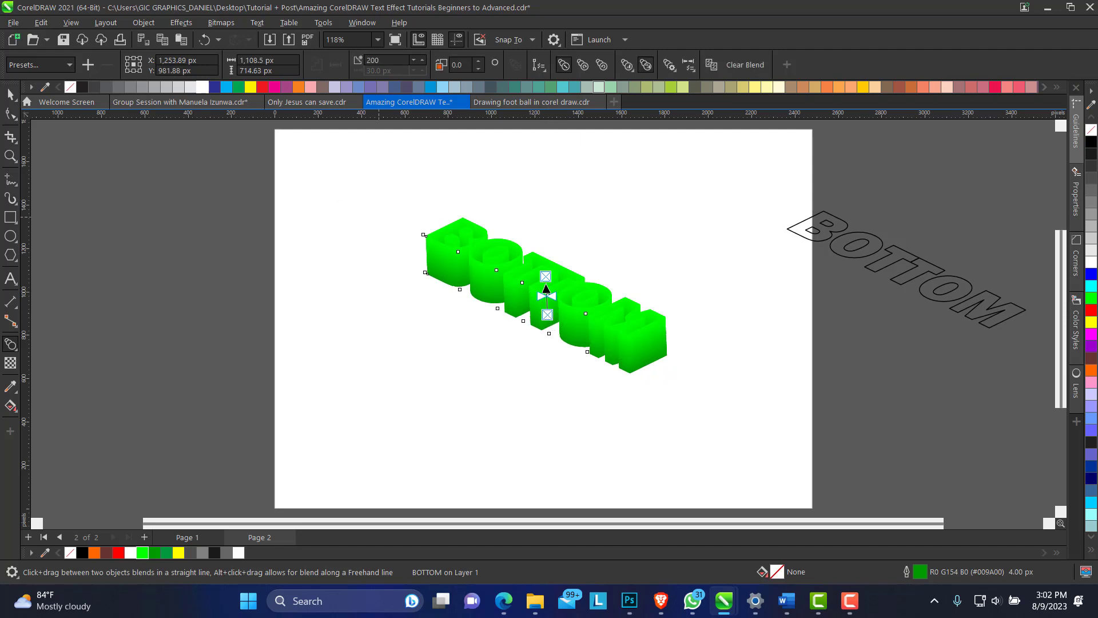
Zoom in to inspect the green 3D text, then zoom back out to the whole page.
click(9, 94)
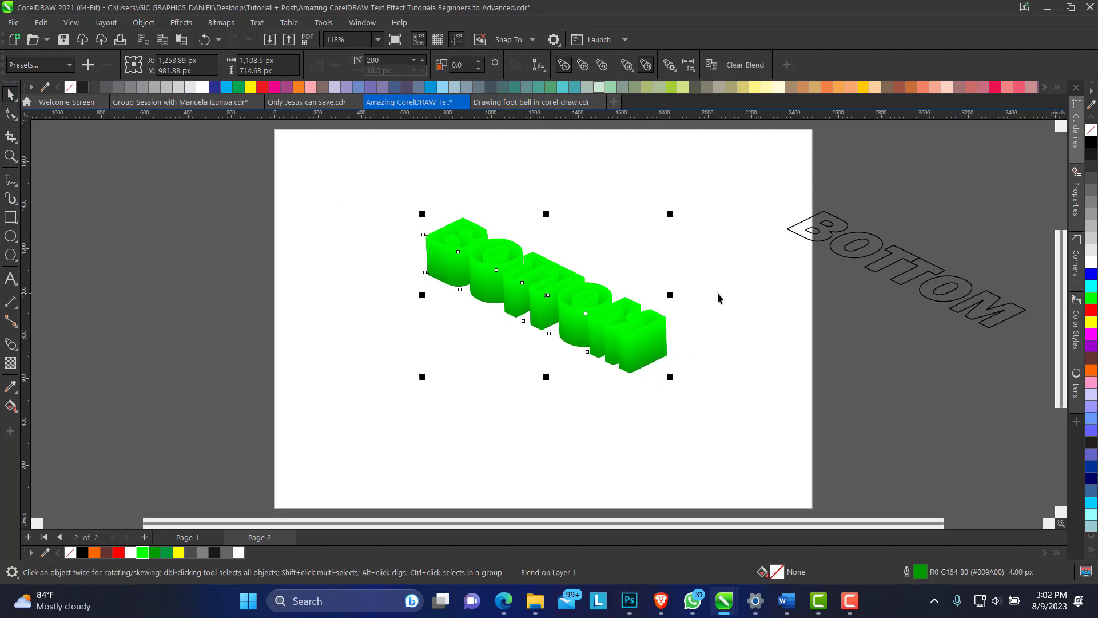
click(823, 256)
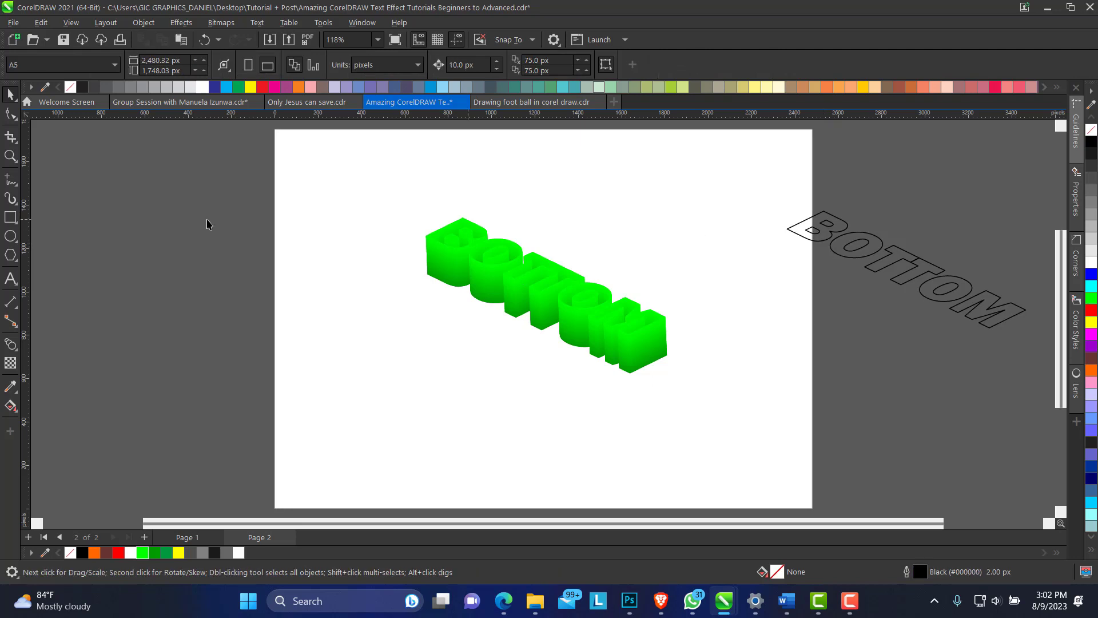
click(10, 155)
click(532, 303)
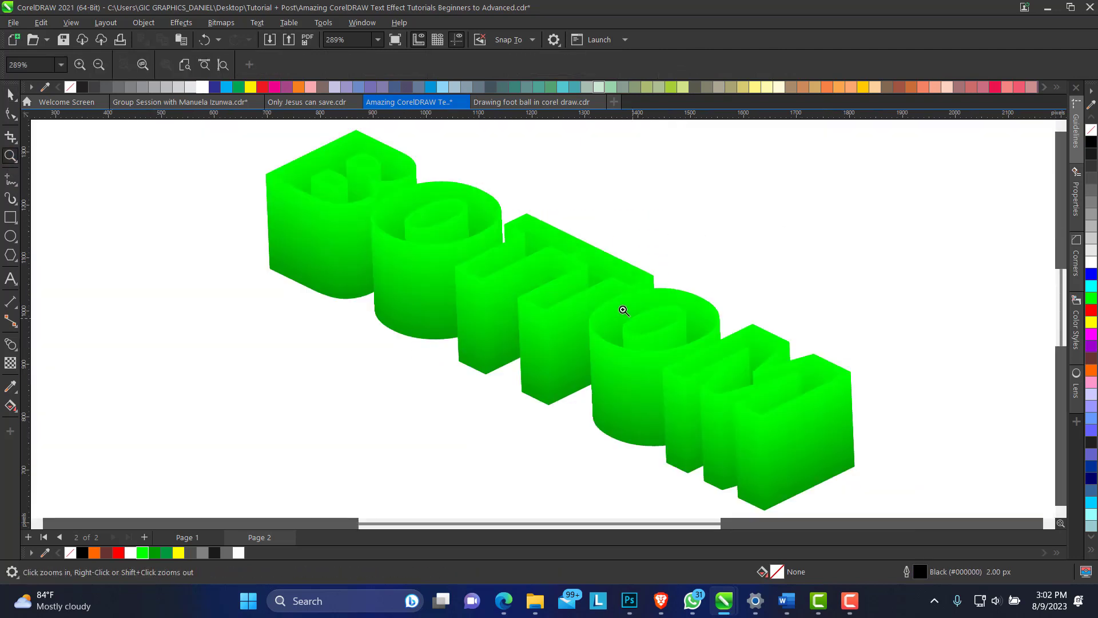
right_click(528, 287)
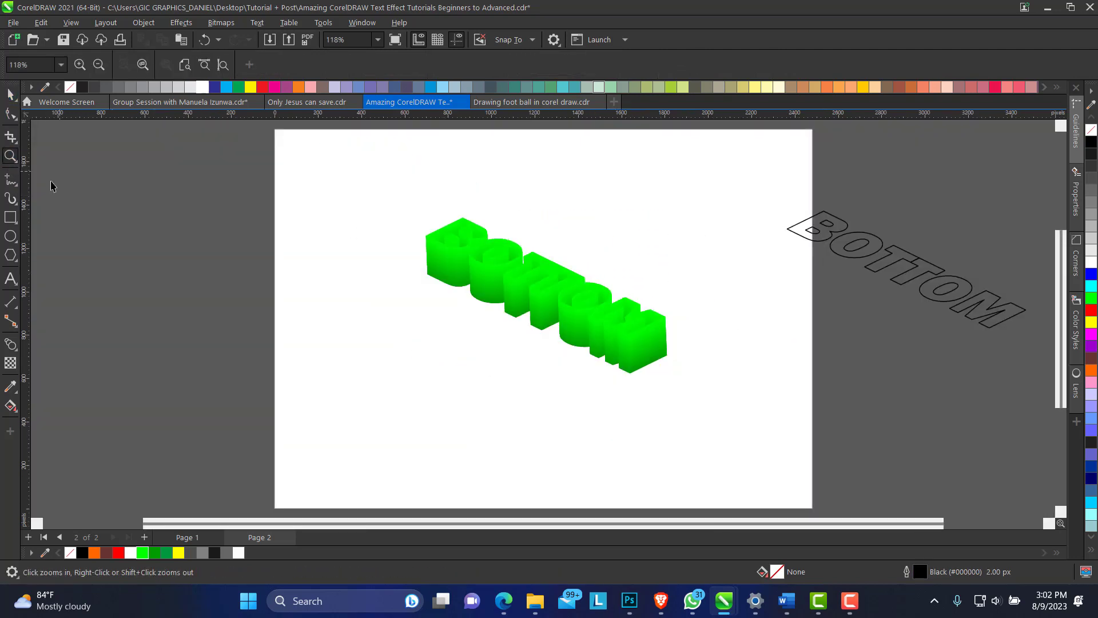
click(11, 217)
Draw a rectangle over the page and size it to 1920 × 1080 px.
mouse_move(283, 188)
mouse_down()
mouse_move(572, 374)
mouse_move(795, 431)
mouse_up()
click(11, 94)
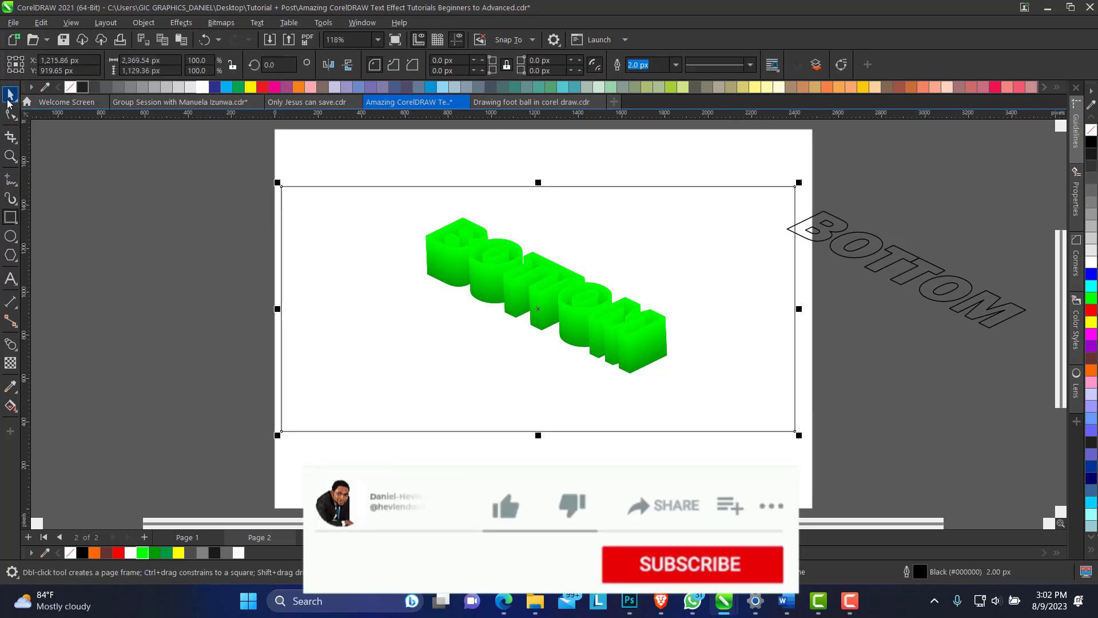
triple_click(176, 64)
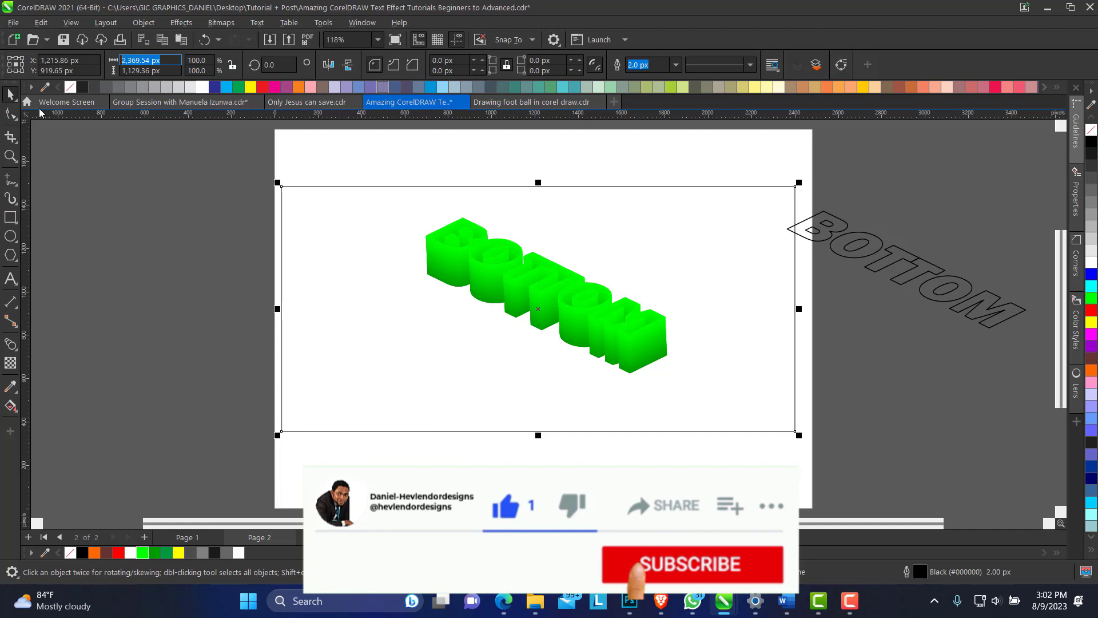
text(1920)
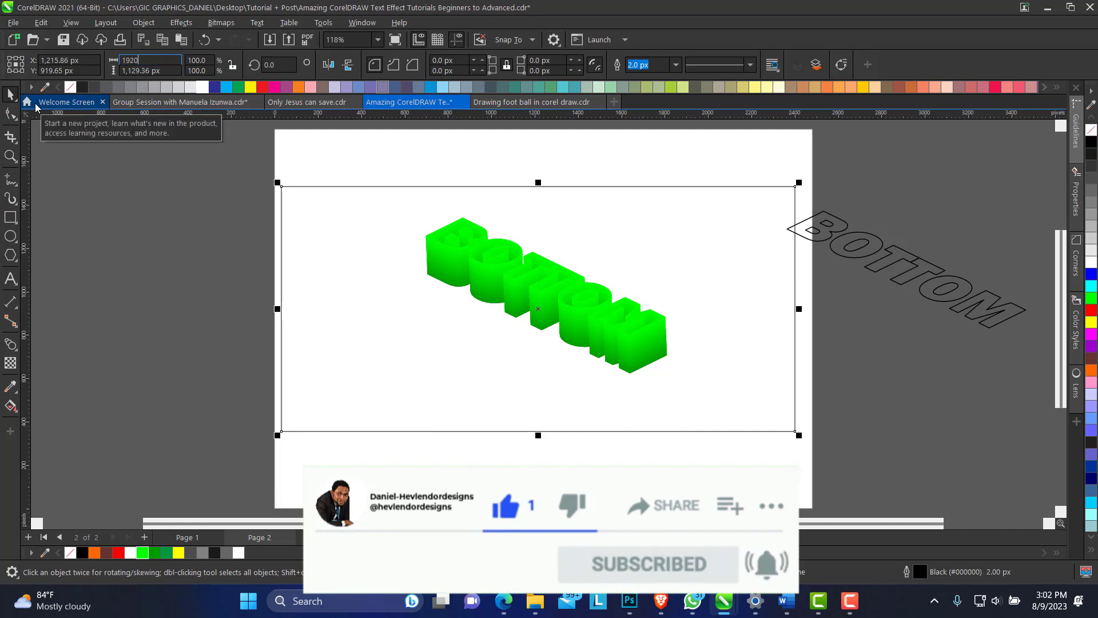
key(Tab)
text(1)
key(Return)
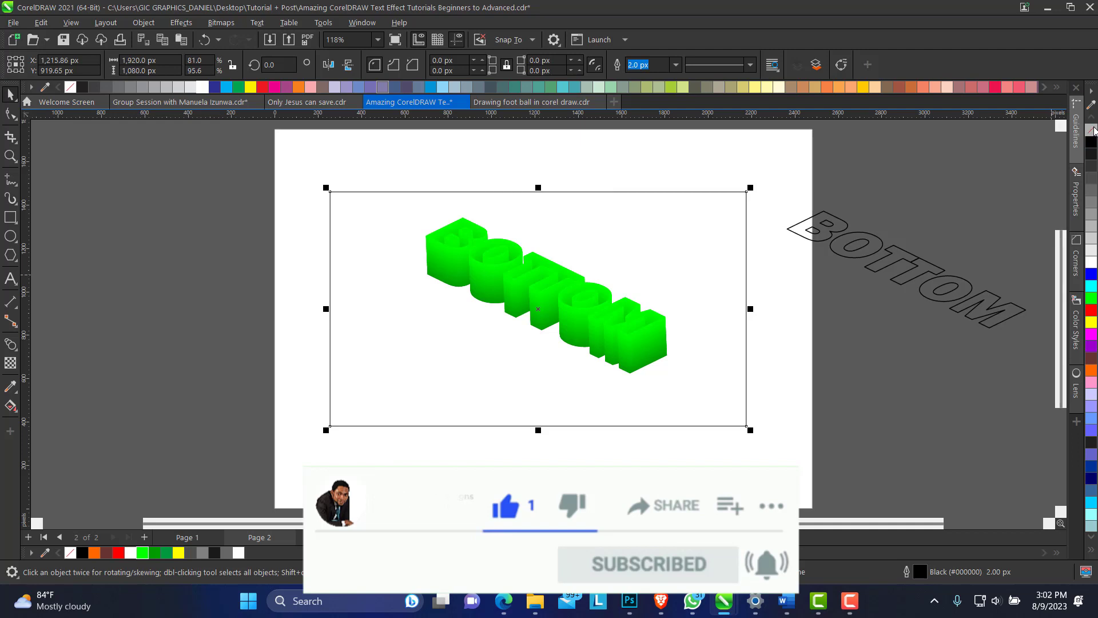
Fill the rectangle black and shift the green 3D blend down onto it.
click(1091, 147)
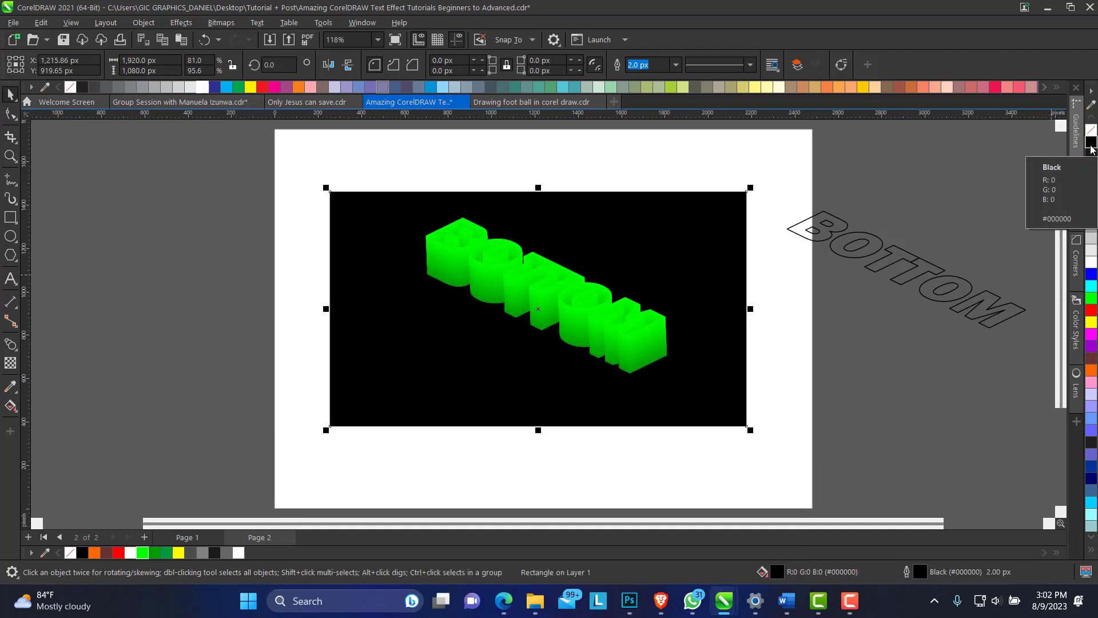
drag(379, 172, 708, 408)
drag(627, 312, 635, 342)
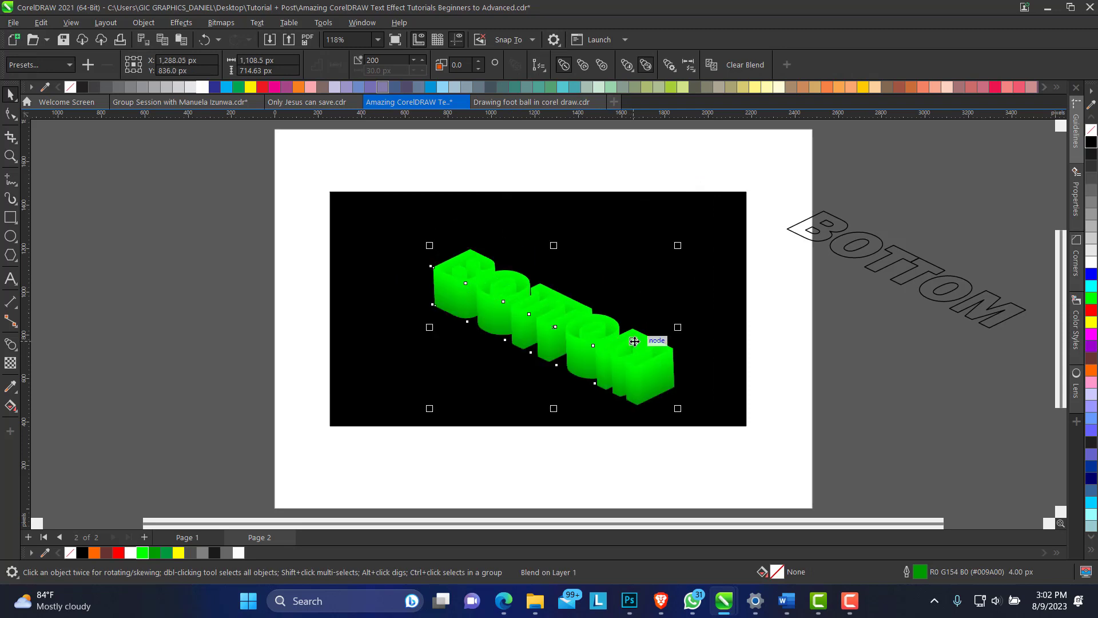
Give the spare BOTTOM copy a white outline and place it on the 3D text's front face.
drag(828, 237, 849, 224)
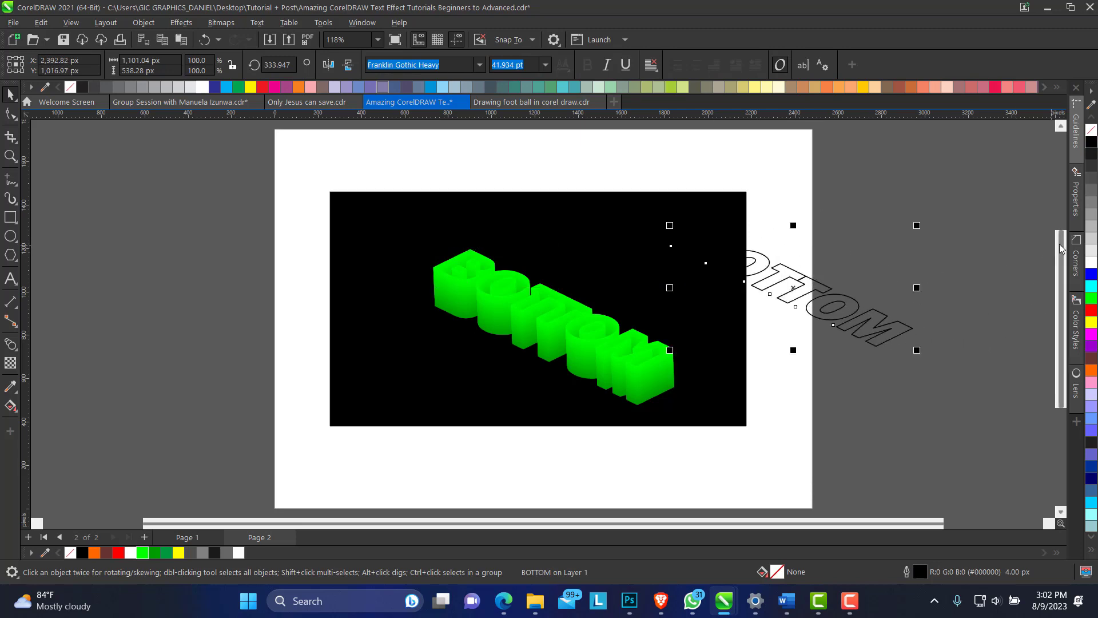
right_click(1091, 262)
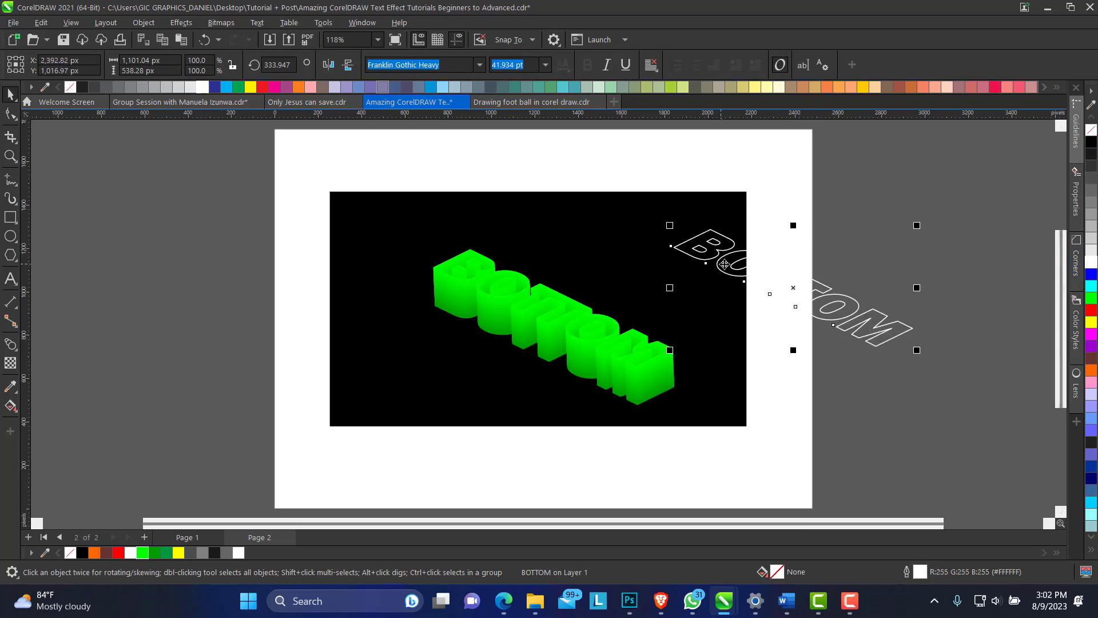
drag(722, 258, 482, 281)
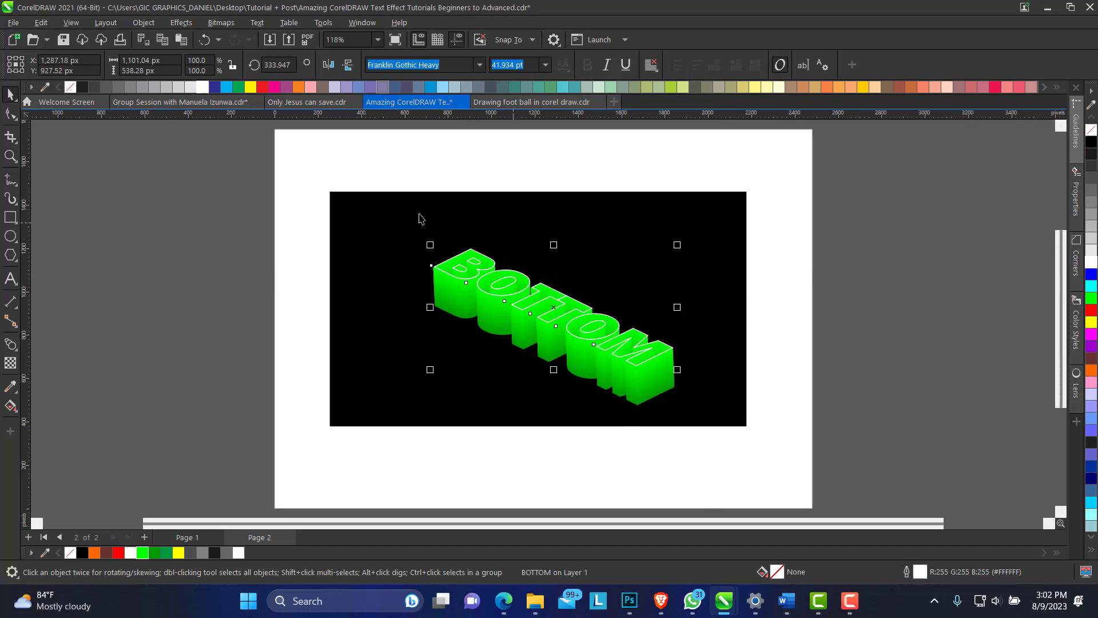
Zoom in on the finished 3D text and select the black background rectangle.
click(8, 155)
drag(400, 220, 695, 422)
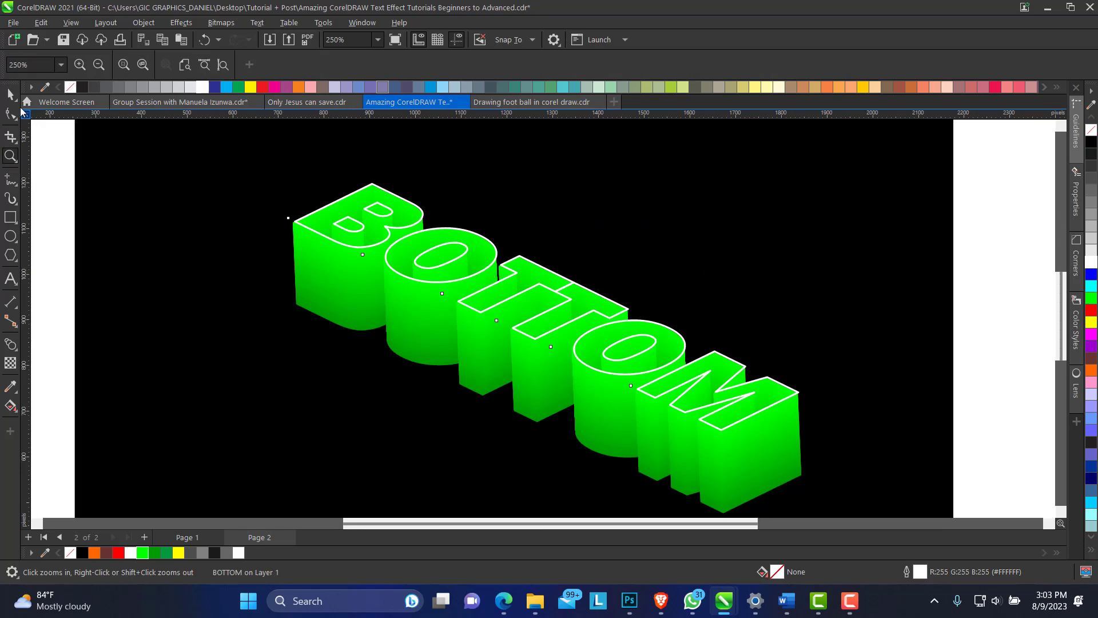
click(10, 93)
click(102, 165)
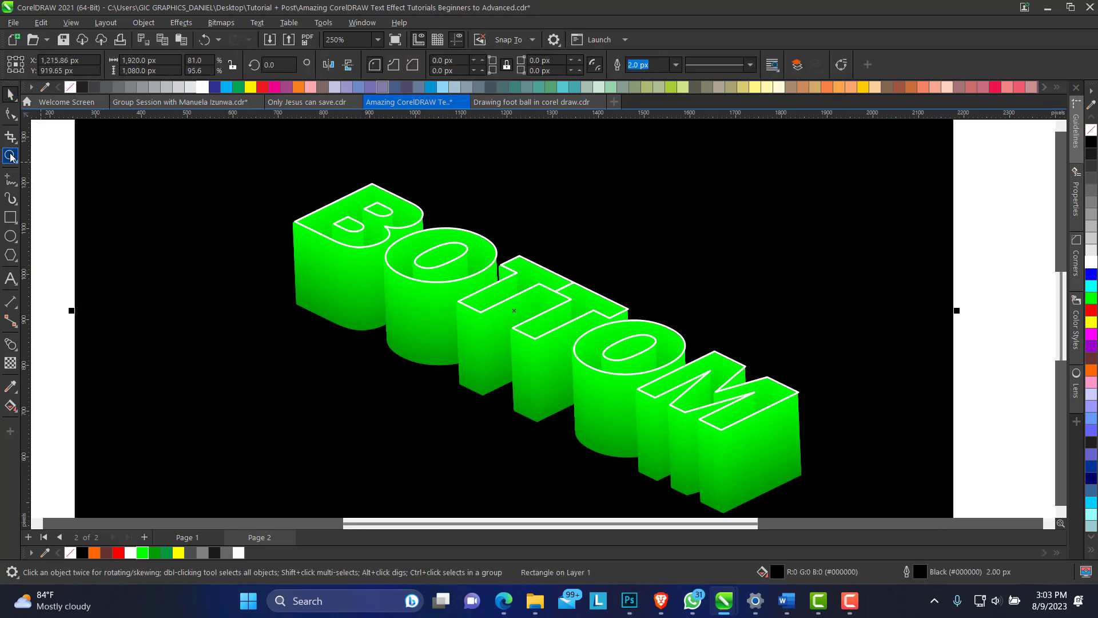